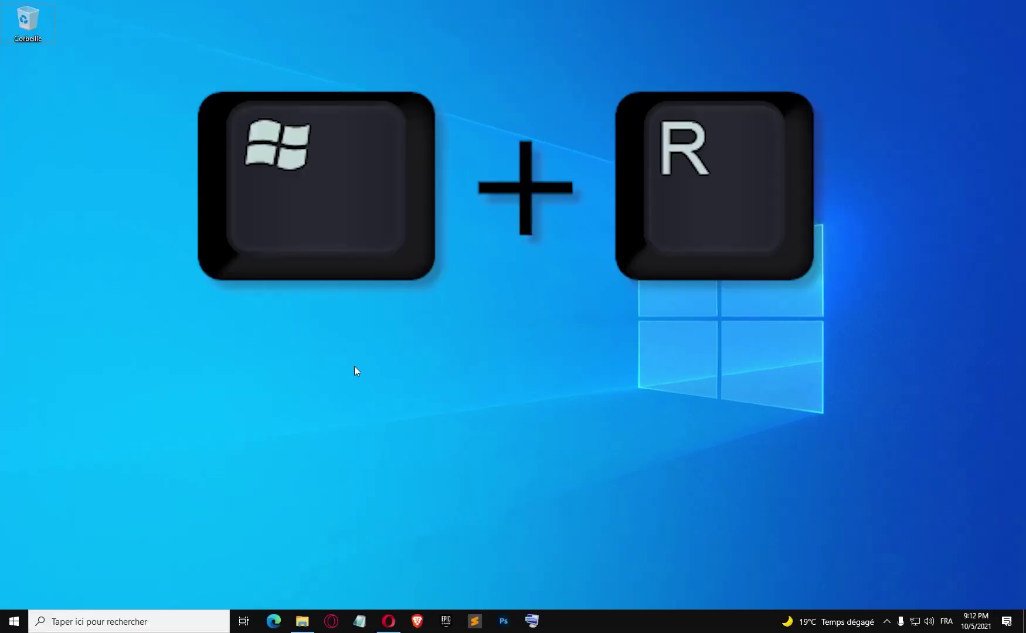
Step: Launch regedit from the Win+R Run box
key("super+r")
type("reged")
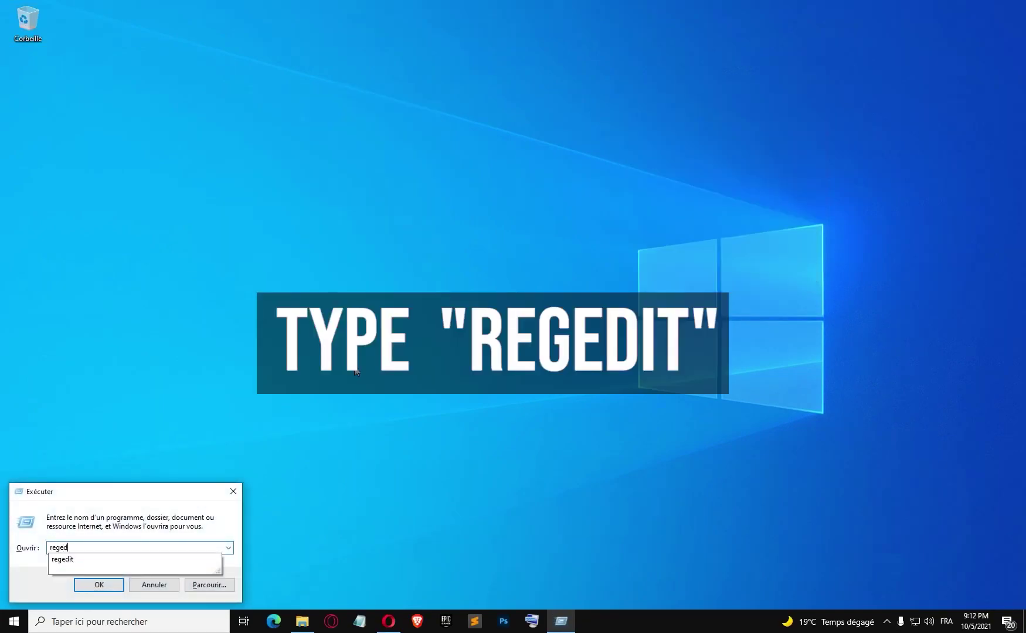
type("it")
left_click(115, 584)
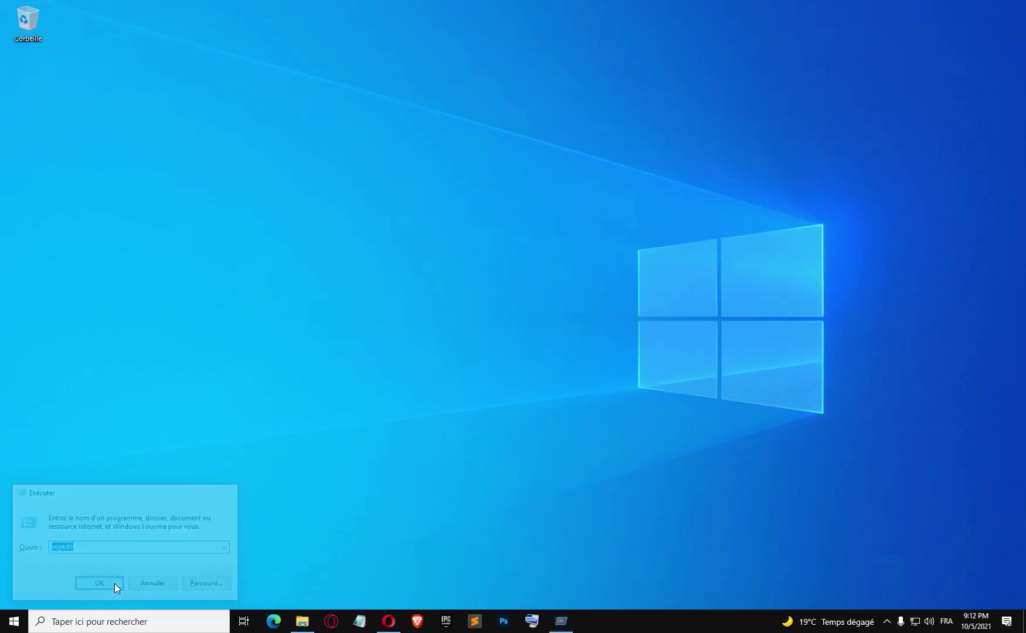
Step: Approve the UAC prompt, go to the GraphicsDrivers key and expand Configuration
left_click(482, 385)
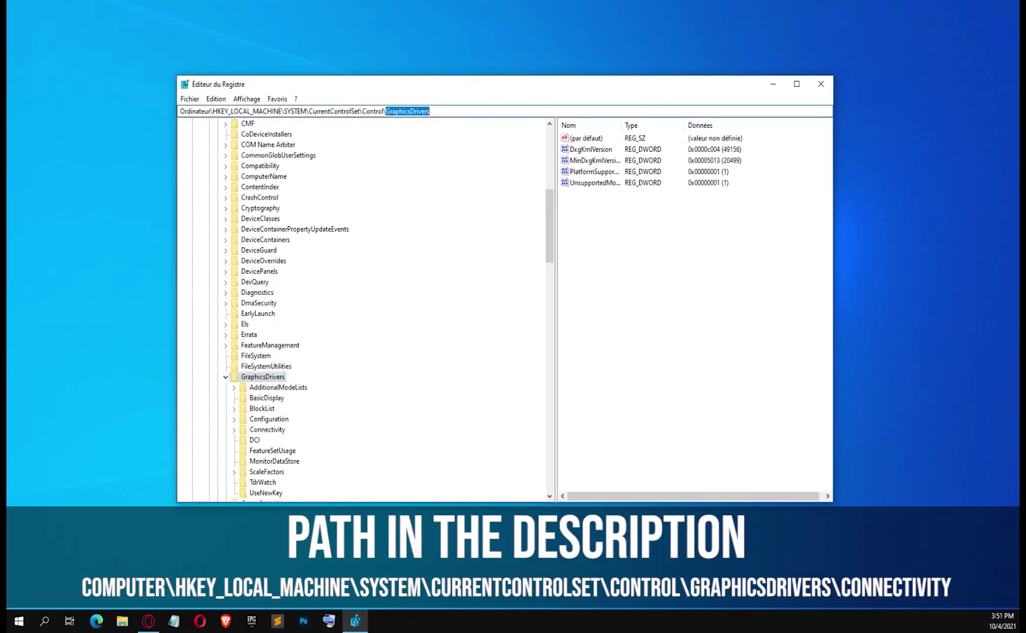
left_click_drag(431, 111, 180, 110)
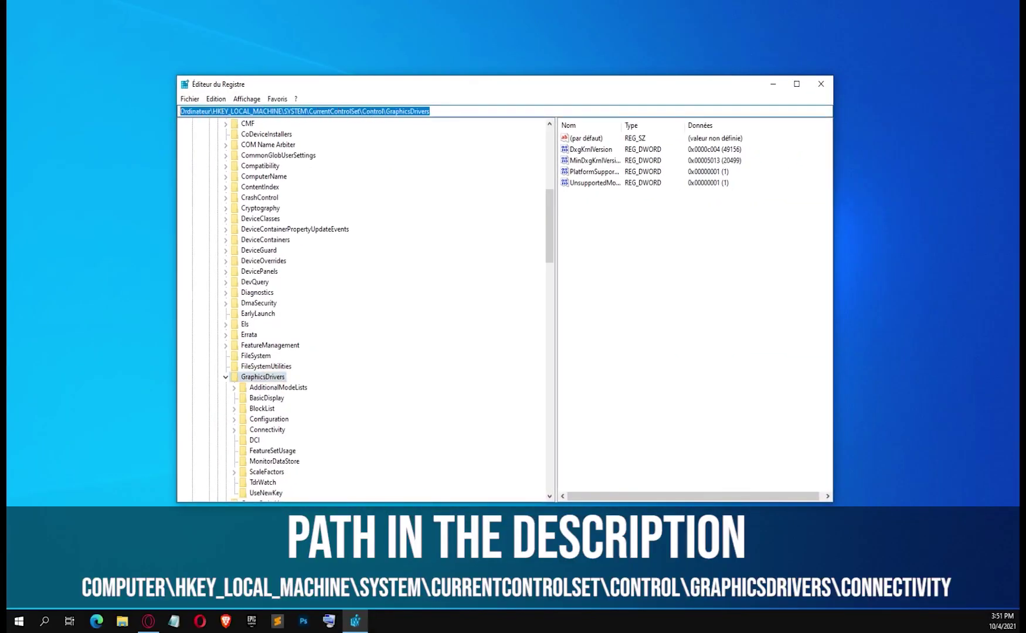
key("End")
key("Return")
scroll(360, 313, "down", 3)
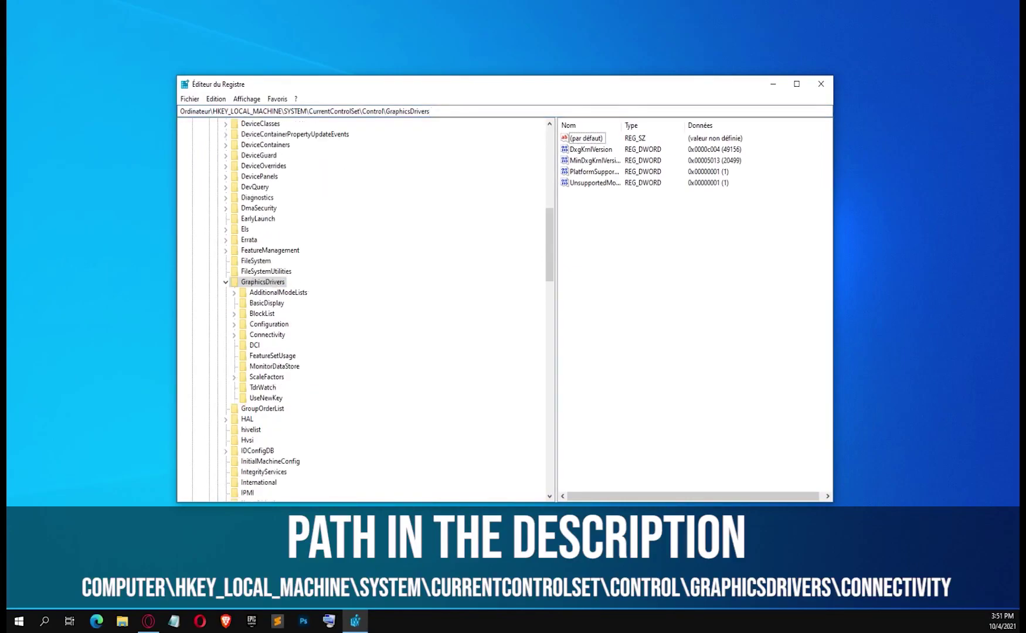
left_click(234, 325)
scroll(362, 313, "down", 4)
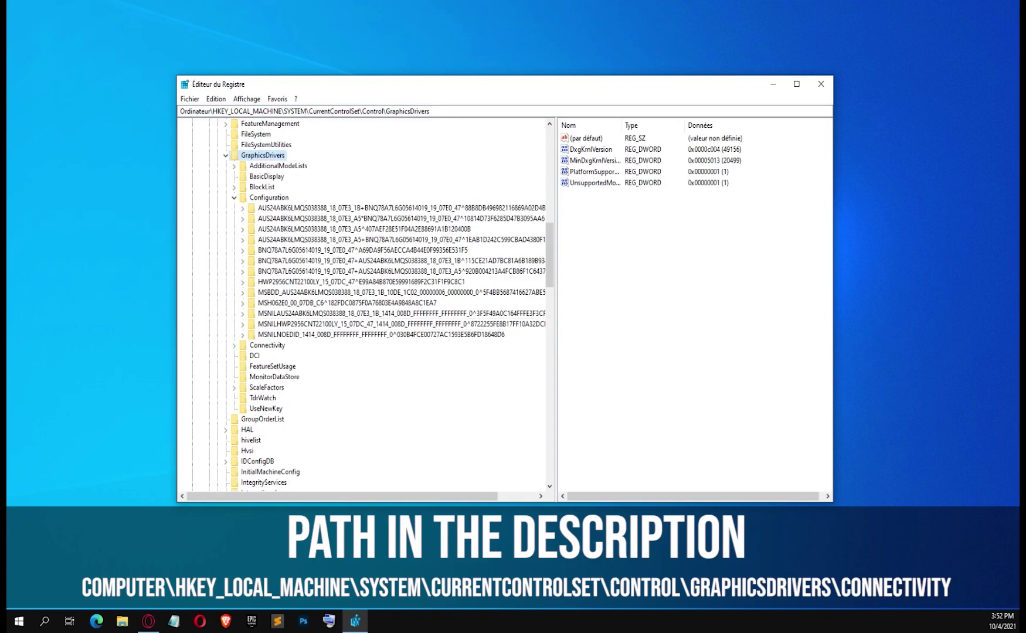
Step: Expand Connectivity and select the first Configuration subkey
left_click(234, 345)
left_click(361, 207)
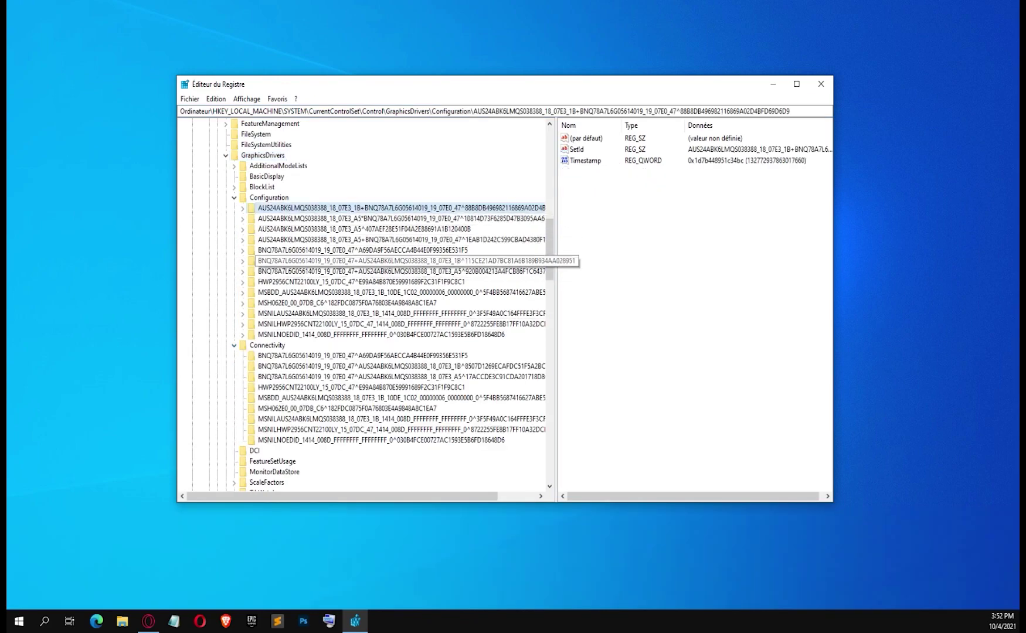
left_click(361, 334)
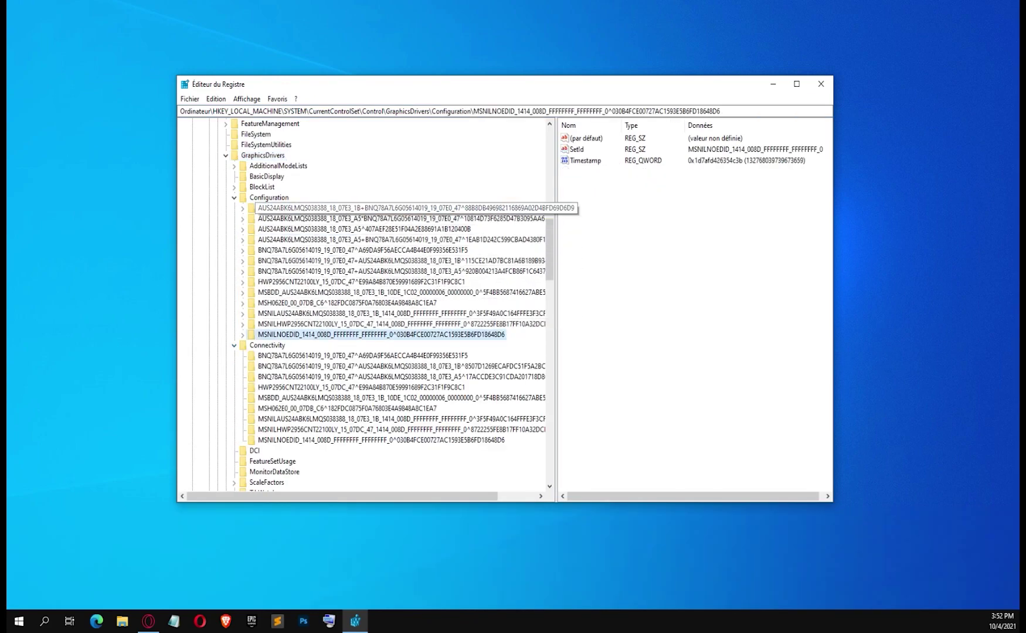
left_click(360, 208)
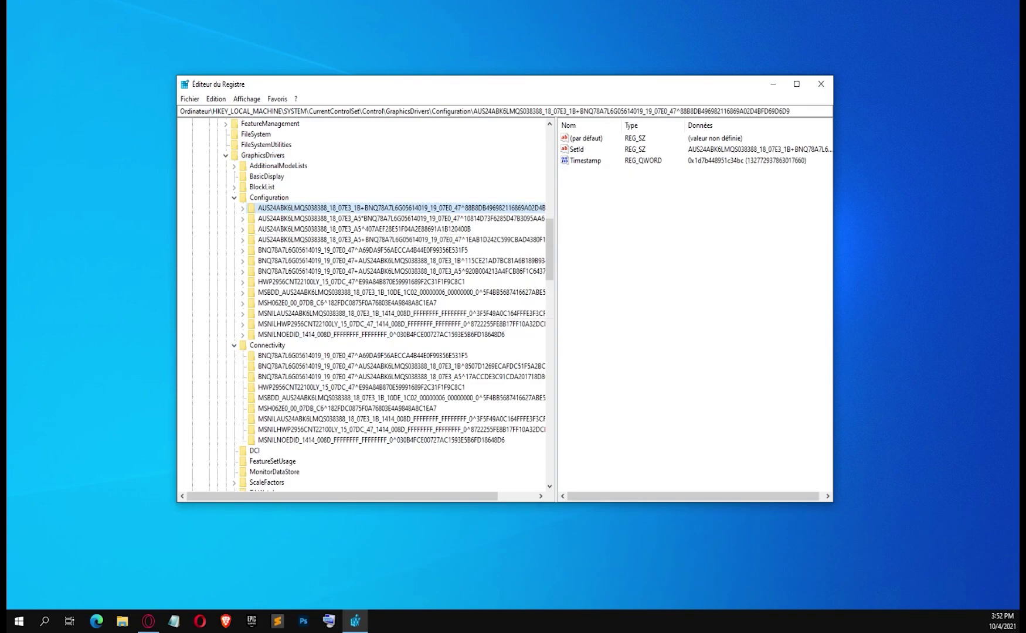
left_click(361, 335)
left_click(361, 207)
Step: Delete the first five Configuration subkeys, confirming each deletion
key("Delete")
key("Return")
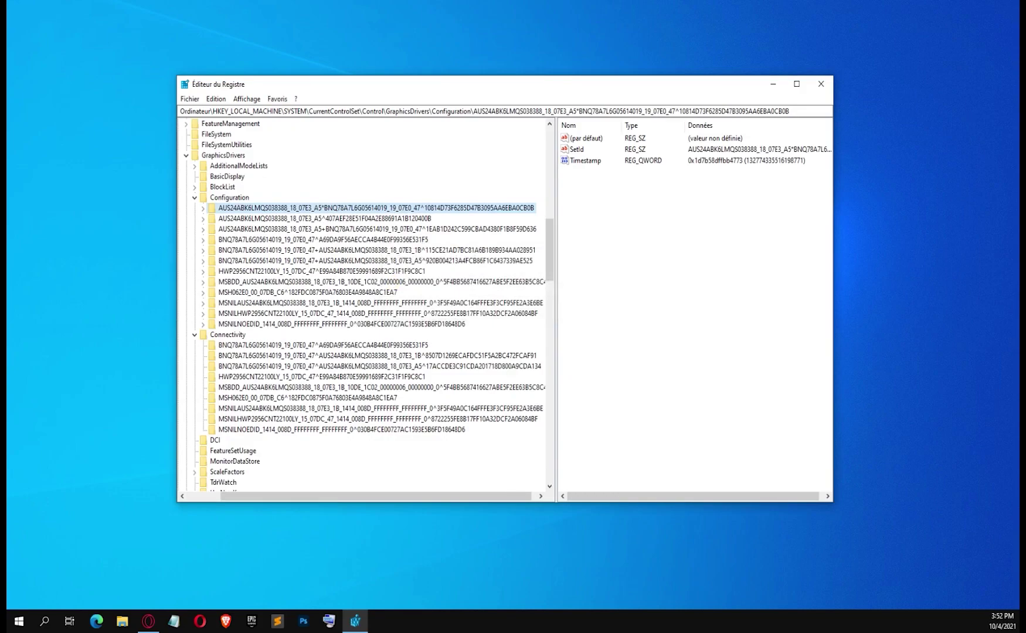
key("Delete")
key("Return")
key("Delete")
key("Return")
key("Delete")
key("Return")
key("Delete")
key("Return")
Step: Delete the remaining subkeys, confirming each deletion
key("Delete")
key("Return")
key("Delete")
key("Return")
key("Delete")
key("Return")
key("Delete")
key("Return")
key("Delete")
key("Delete")
key("Return")
key("Down")
key("Down")
key("Delete")
key("Return")
key("Delete")
key("Return")
key("Delete")
key("Return")
key("Delete")
key("Return")
key("Delete")
key("Return")
key("Delete")
key("Return")
key("Delete")
key("Return")
key("Delete")
key("Return")
key("Delete")
key("Return")
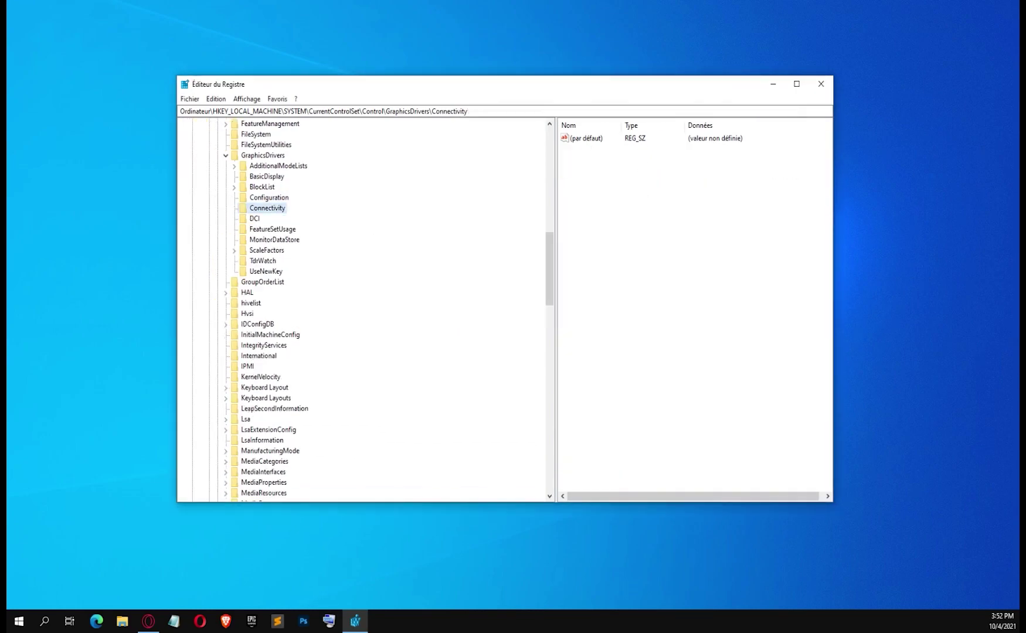
Step: Close the Registry Editor window with its title-bar X
left_click(821, 83)
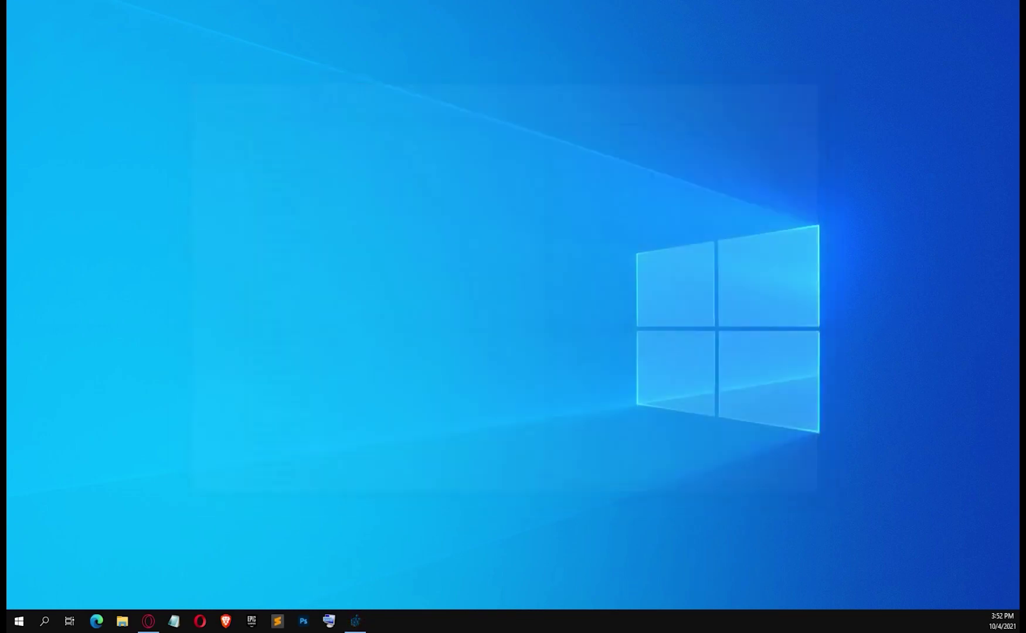